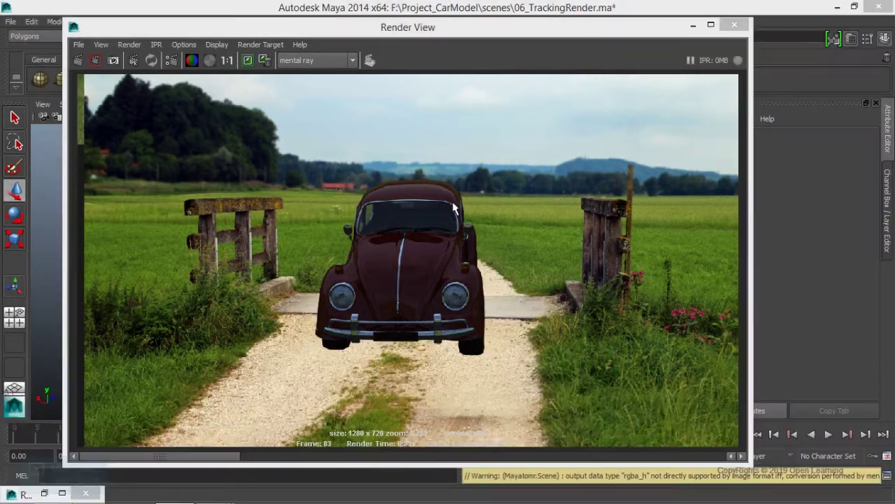
- Step through the stored renders in Render View to the one rendered in 0:23
click(241, 456)
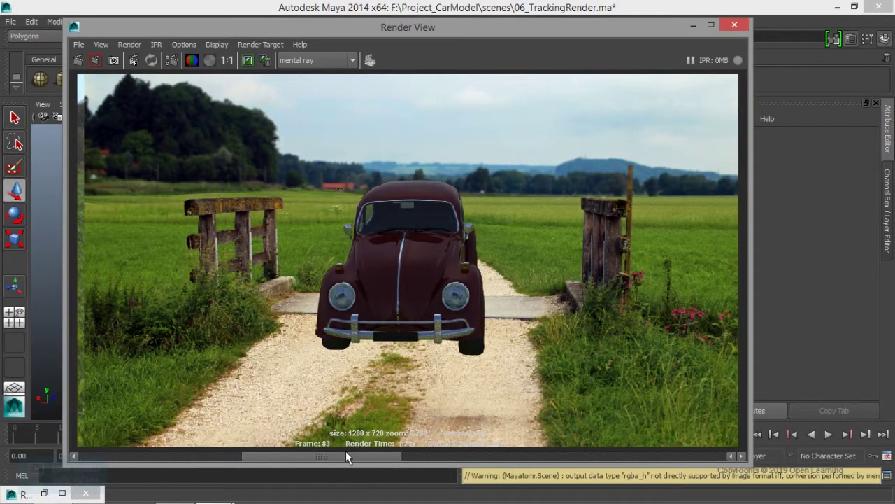
drag(346, 455, 345, 455)
drag(289, 456, 126, 456)
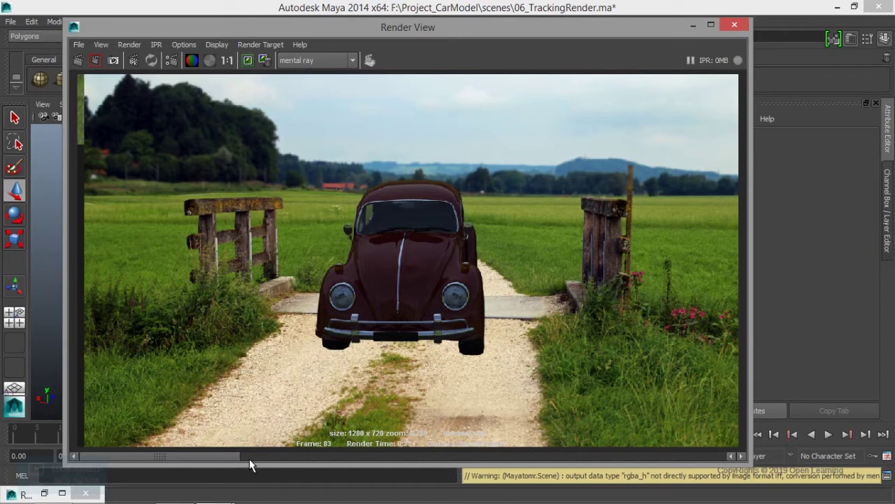
click(305, 456)
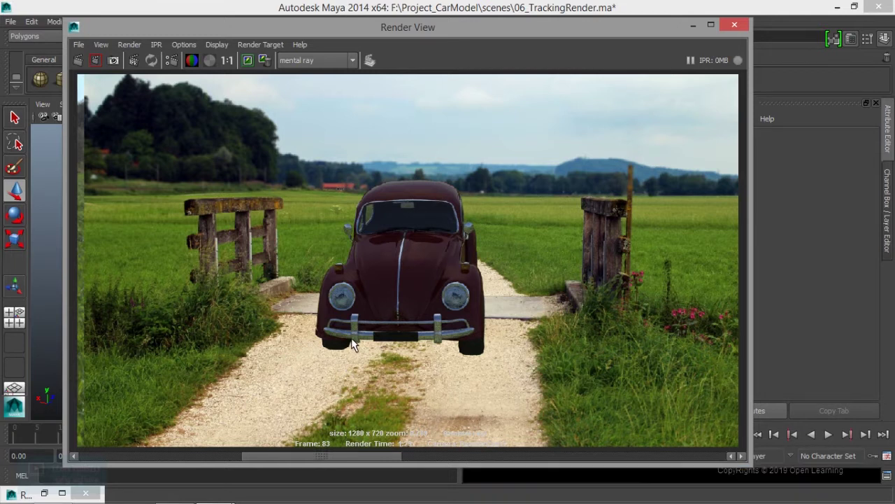
- Zoom into the car's front in the render, then minimize Render View
scroll(350, 354, up, 3)
mouse_move(303, 455)
mouse_down()
mouse_move(135, 448)
mouse_move(273, 446)
mouse_move(175, 453)
mouse_move(259, 435)
mouse_move(173, 445)
mouse_move(287, 434)
mouse_move(152, 407)
mouse_up()
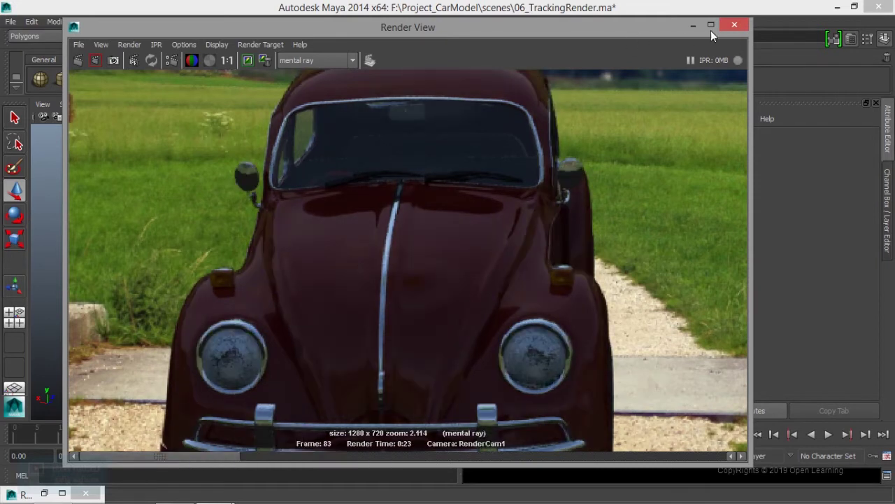
click(693, 27)
- Pan the perspective view and step back through earlier camera views with [
scroll(388, 308, down, 3)
mouse_move(391, 310)
alt+middle_down()
mouse_move(435, 194)
mouse_move(378, 224)
alt+middle_up()
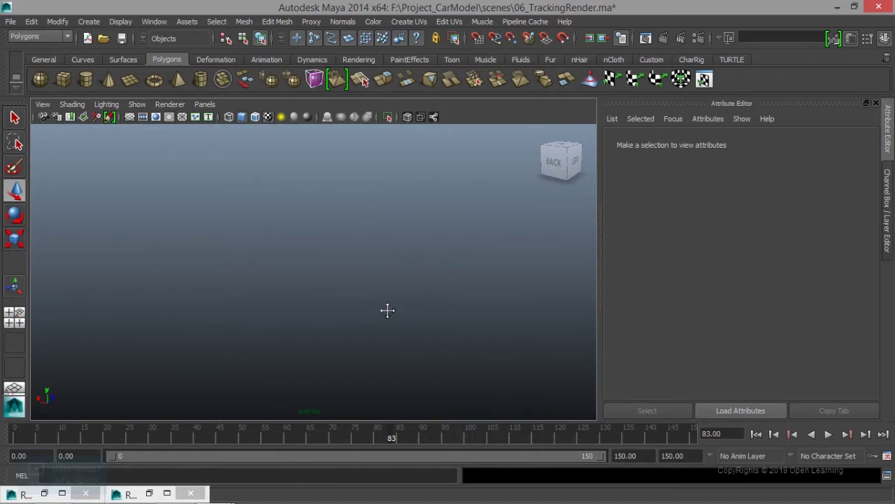
key(bracketleft)
key(bracketleft)
key(bracketleft)
key(bracketleft)
key(bracketleft)
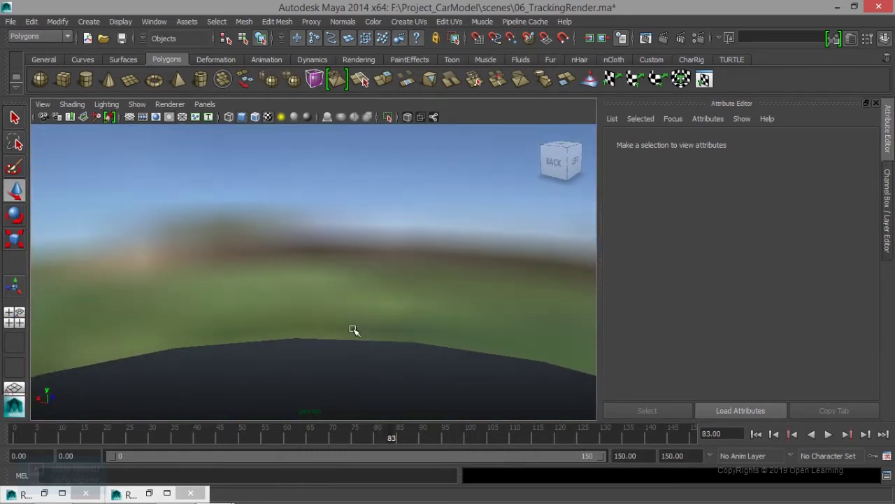
key(bracketleft)
key(bracketleft)
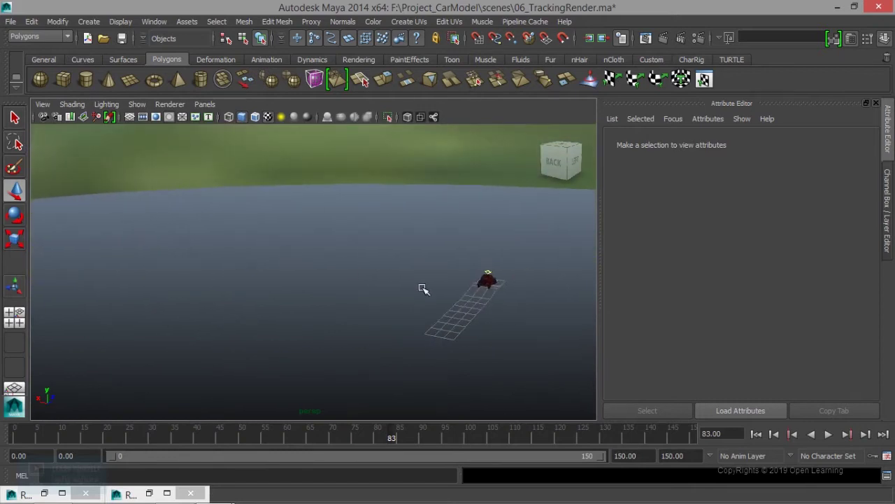
- Select joint1, frame the car, and orbit around to view it from the front
click(486, 279)
key(f)
alt+drag(476, 323, 339, 325)
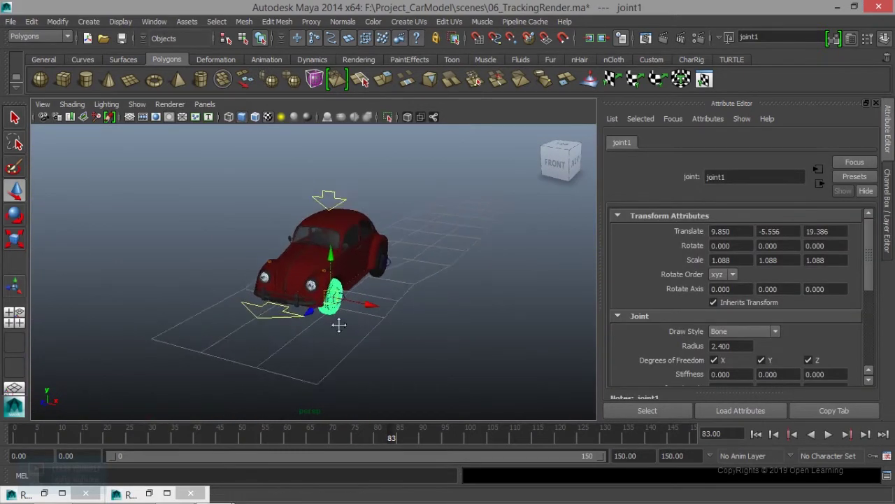
key(bracketleft)
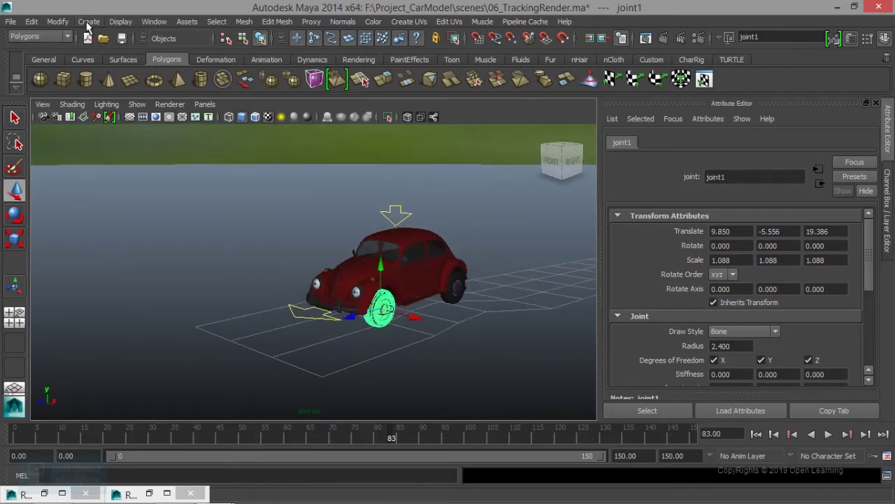
- Create directionalLight1, scale it up around the car, and render the current frame
click(88, 25)
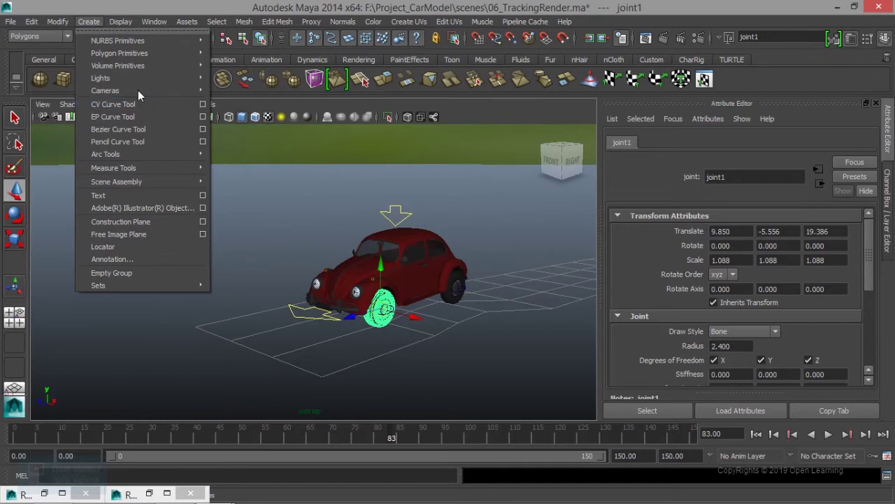
mouse_move(100, 77)
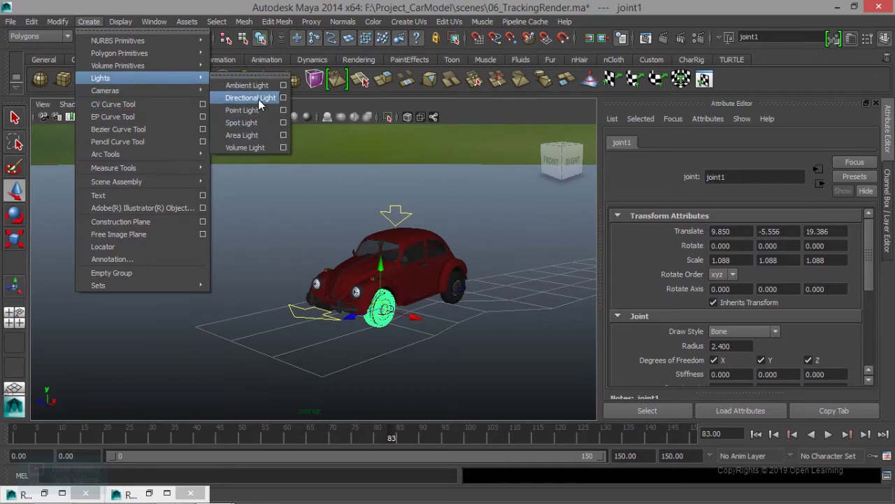
click(249, 98)
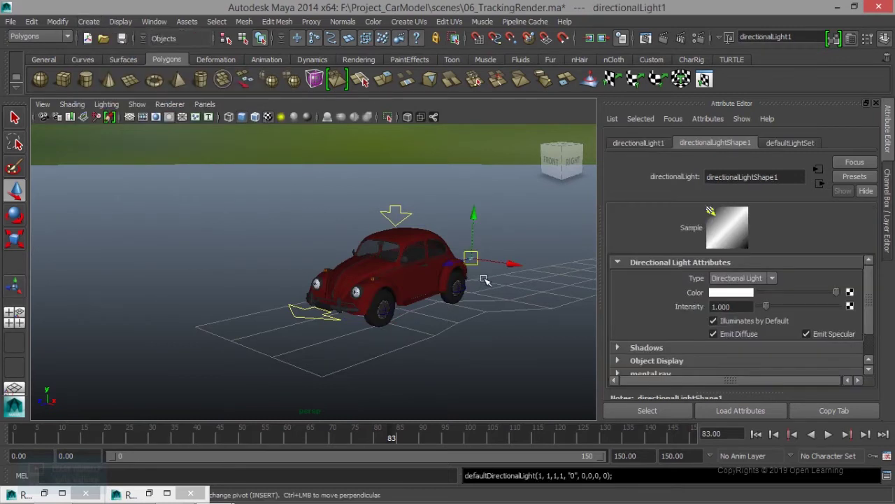
key(r)
drag(470, 259, 531, 231)
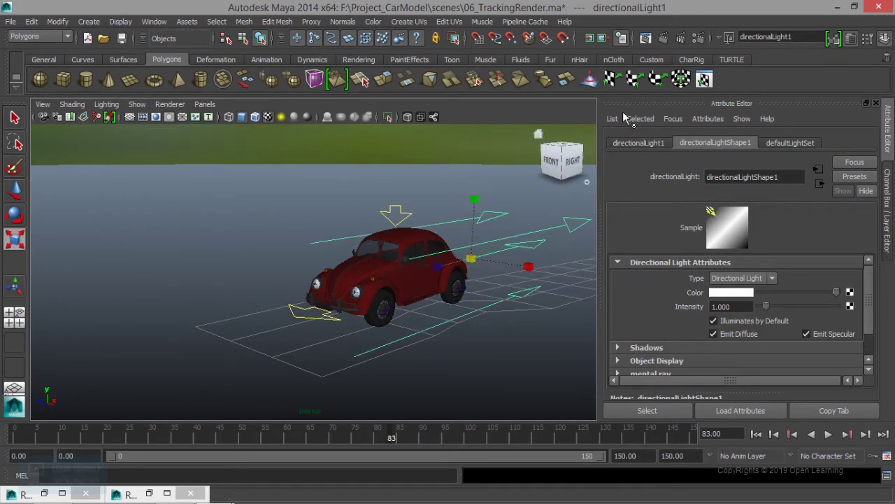
click(645, 39)
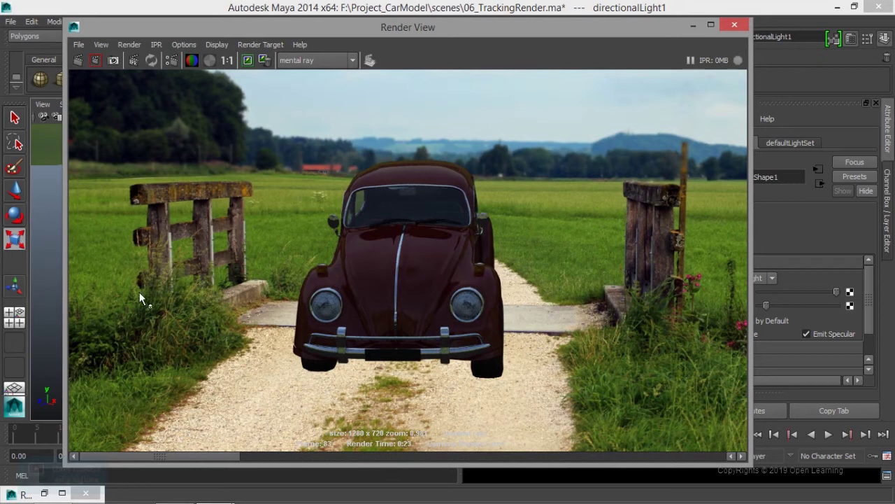
scroll(612, 401, down, 1)
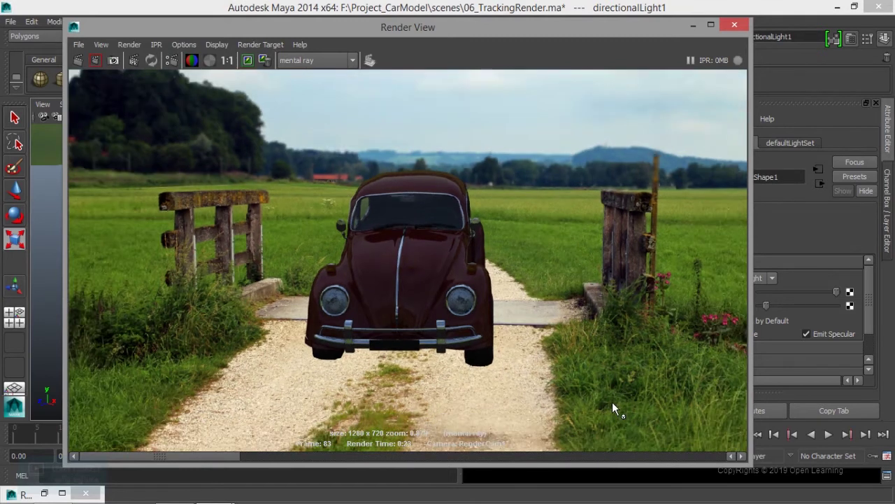
scroll(612, 401, down, 1)
scroll(550, 405, up, 2)
scroll(550, 404, up, 1)
alt+middle_drag(549, 404, 594, 170)
scroll(547, 289, down, 1)
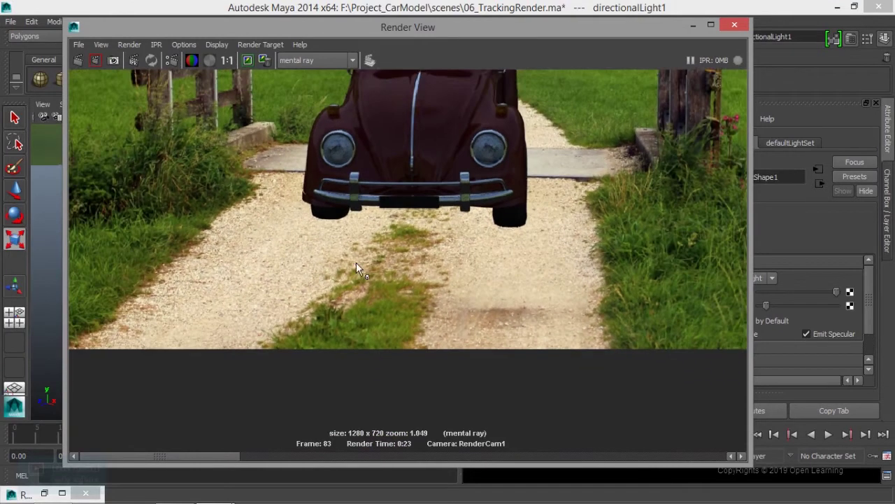
alt+middle_drag(356, 262, 518, 345)
scroll(408, 414, up, 1)
mouse_move(424, 259)
alt+middle_down()
mouse_move(419, 304)
mouse_move(403, 286)
alt+middle_up()
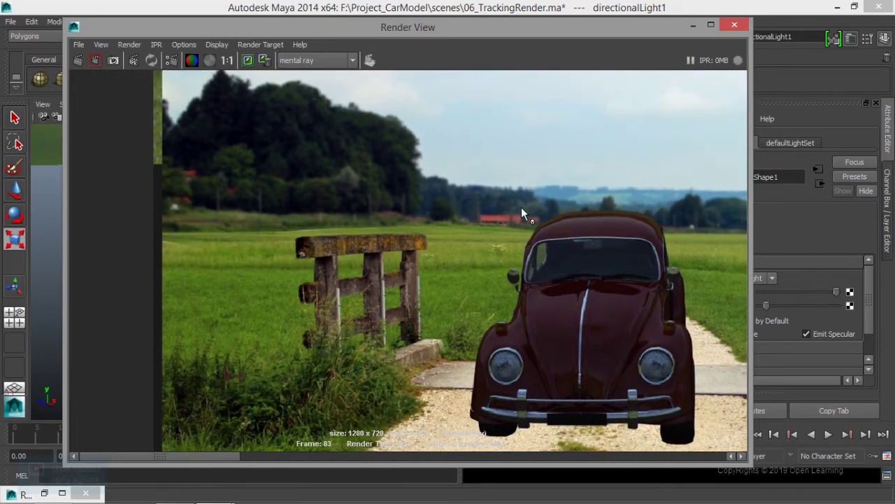
alt+right_drag(596, 203, 564, 274)
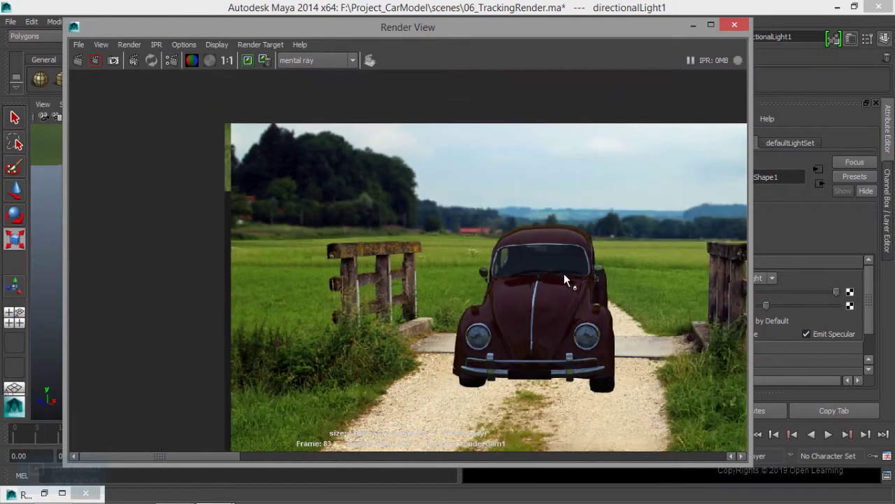
alt+right_drag(675, 150, 647, 215)
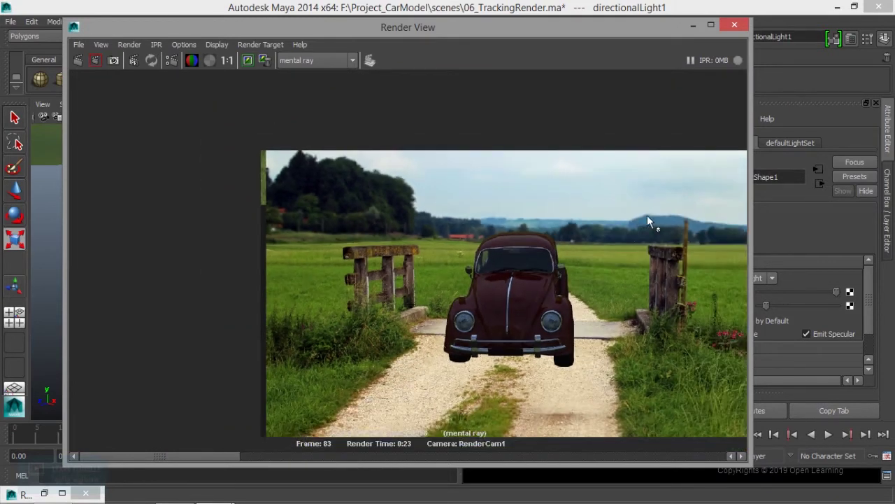
alt+middle_drag(647, 215, 490, 209)
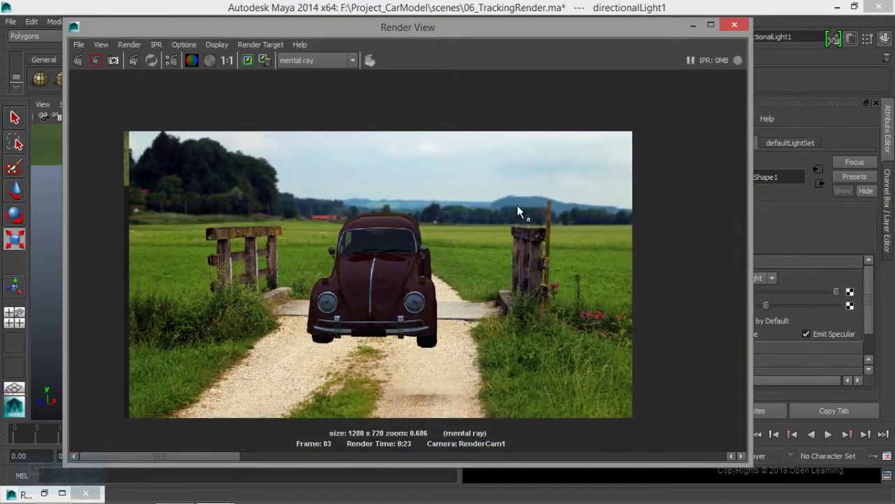
- Rotate directionalLight1 to point steeply down over the car, then render frame 83 again
click(691, 25)
alt+drag(473, 285, 480, 280)
key(e)
mouse_move(394, 241)
mouse_down()
mouse_move(388, 226)
mouse_move(421, 201)
mouse_move(436, 214)
mouse_up()
mouse_move(464, 252)
alt+mouse_down()
mouse_move(440, 301)
mouse_move(458, 262)
mouse_move(432, 192)
mouse_move(438, 182)
mouse_move(463, 256)
alt+mouse_up()
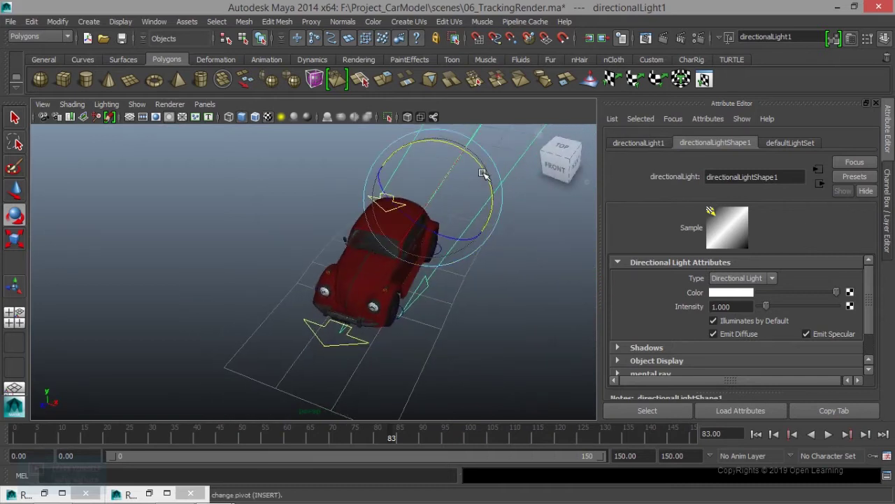
mouse_move(483, 170)
mouse_down()
mouse_move(473, 171)
mouse_move(480, 224)
mouse_move(481, 208)
mouse_move(503, 202)
mouse_up()
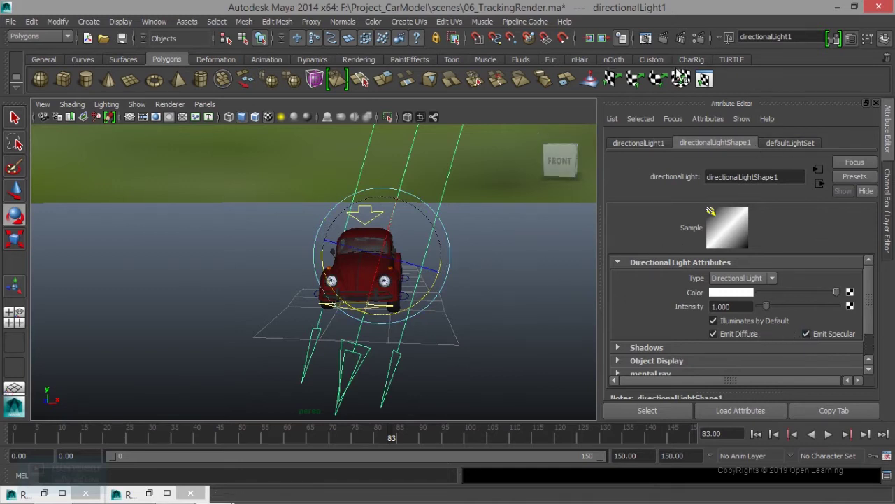
click(644, 37)
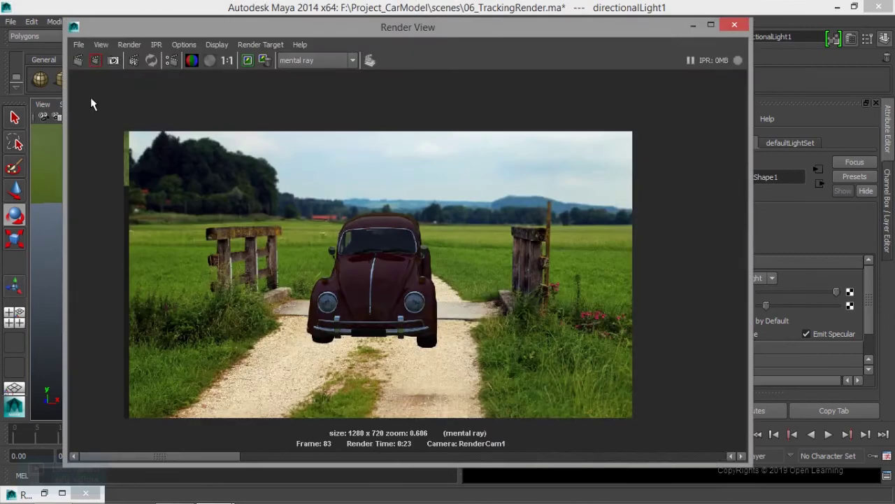
- Keep the current render, re-render through RenderCam1, and show the Channel Box/Layer Editor
click(247, 60)
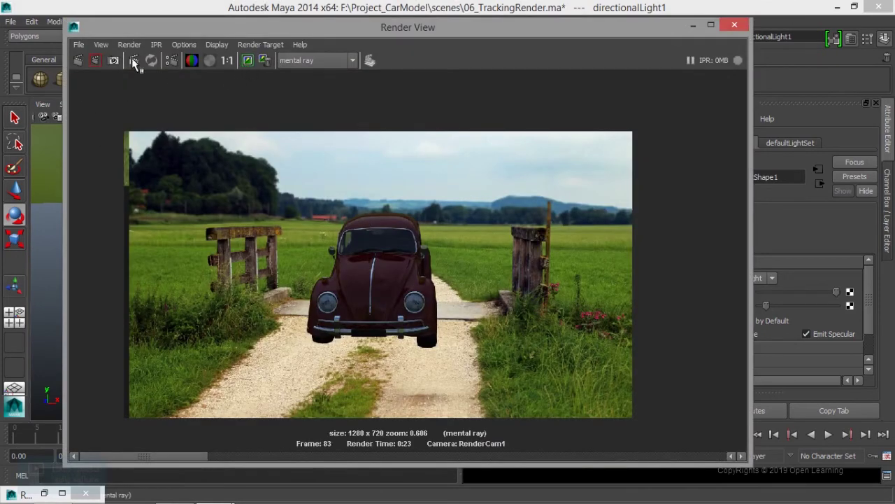
click(714, 27)
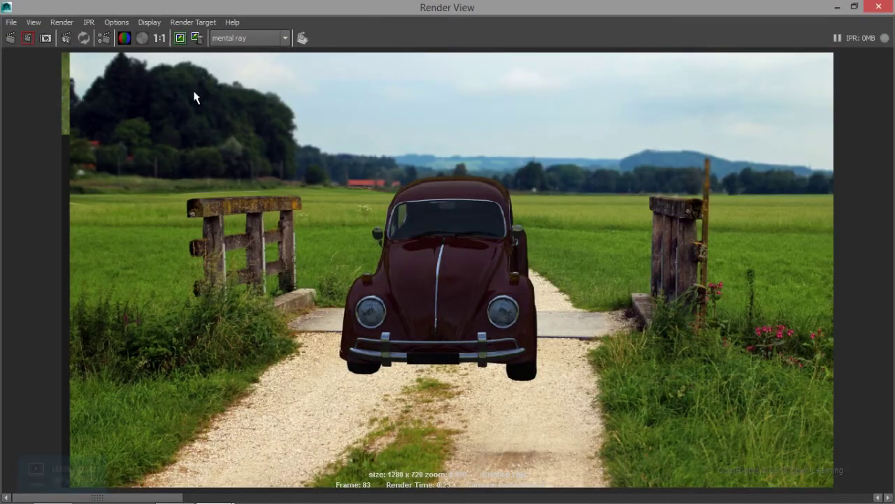
click(62, 23)
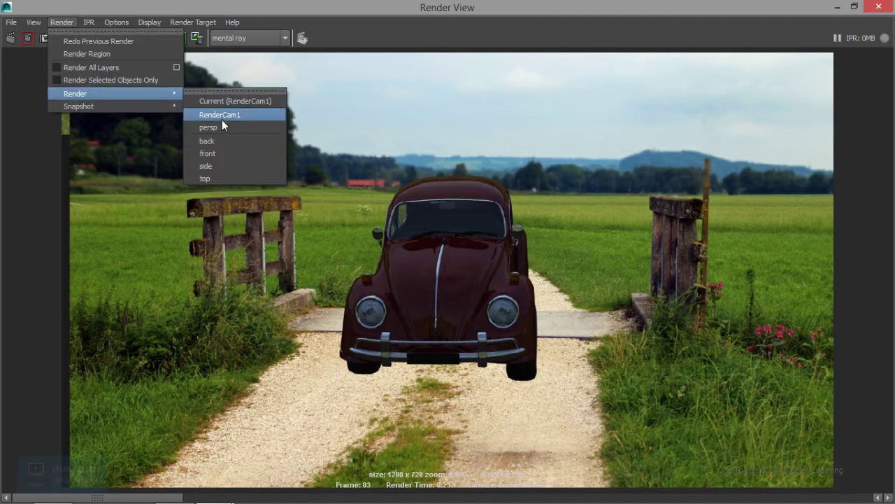
click(222, 119)
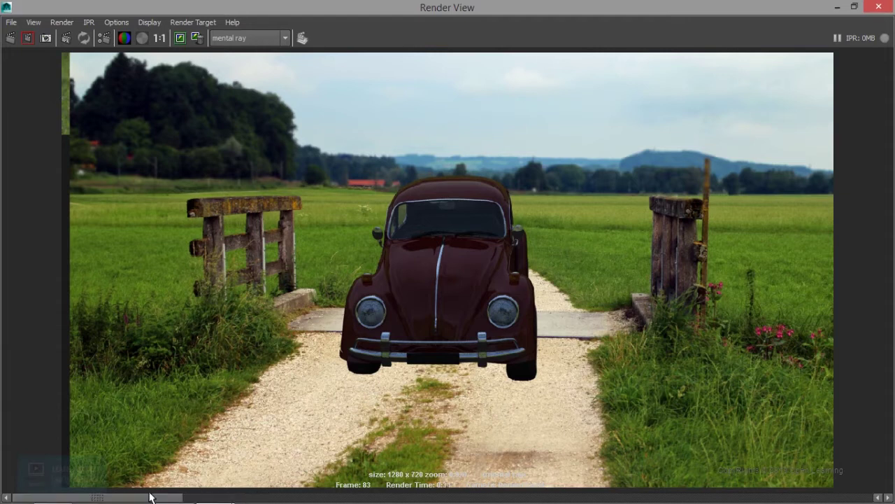
click(836, 7)
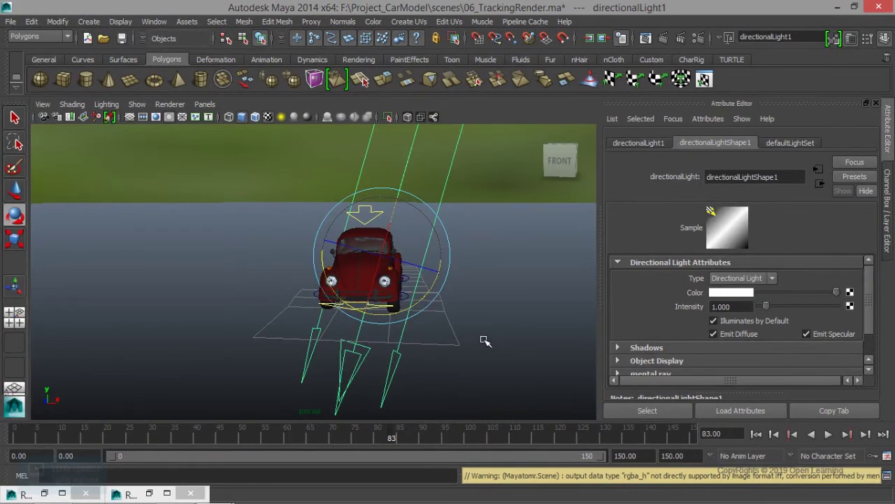
key(ctrl+a)
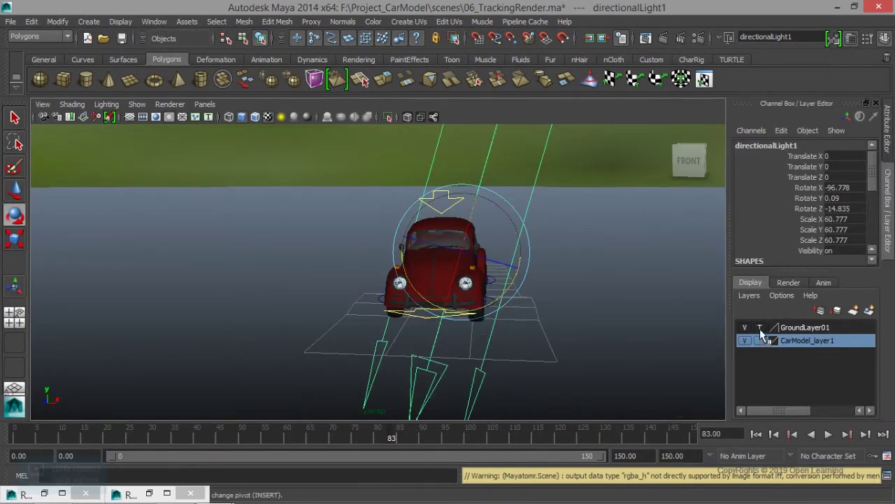
- Set GroundLayer01 display to R (reference) and redo the previous render to check it
click(759, 327)
click(646, 38)
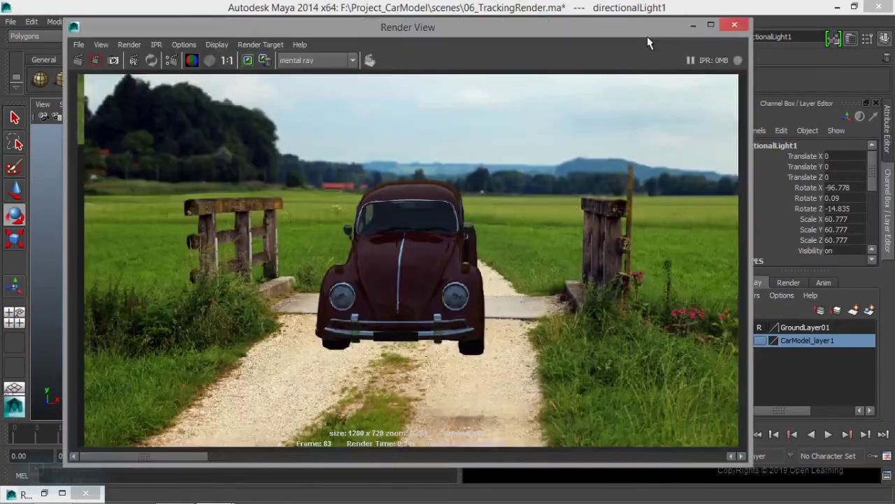
click(78, 60)
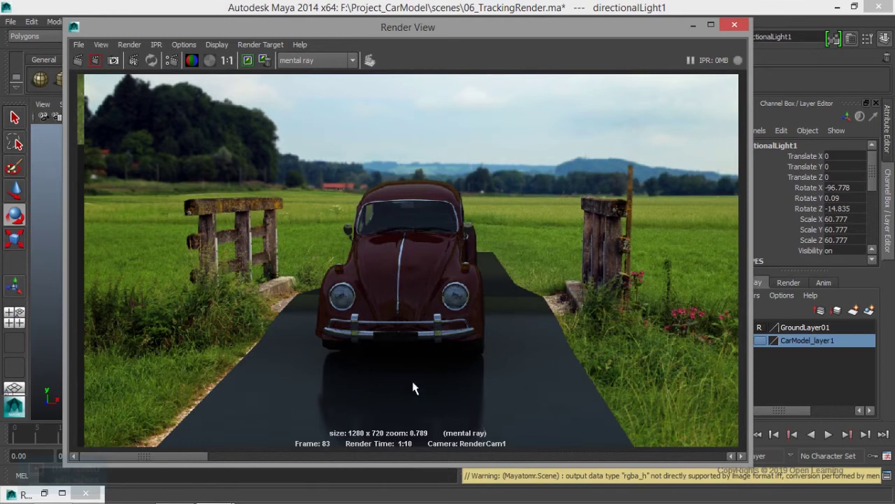
click(692, 26)
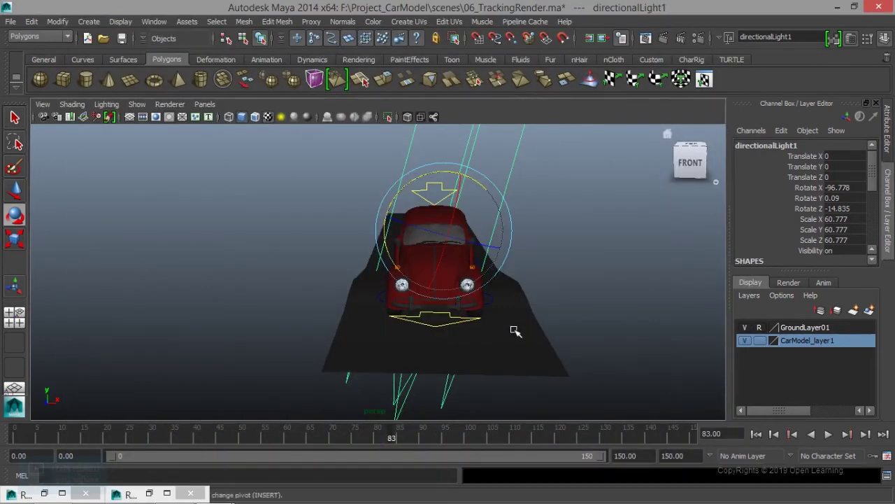
- Deselect the light, clear R on GroundLayer01, and select the Ground01 plane
click(515, 331)
click(759, 327)
click(541, 352)
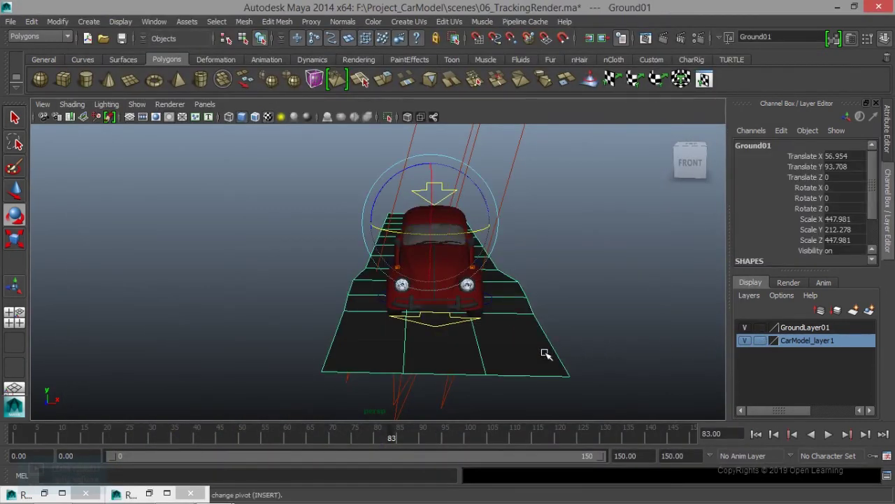
- Assign a new Use Background material to Ground01 and reopen Render View
right_click(516, 335)
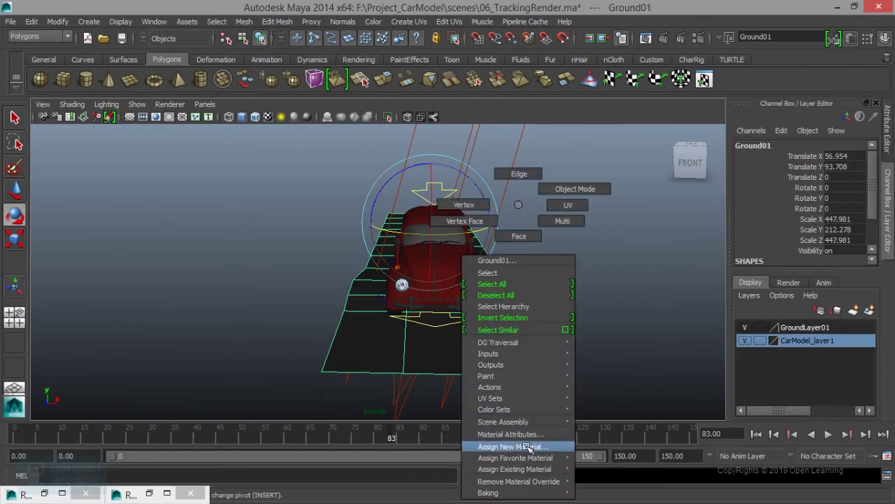
click(513, 446)
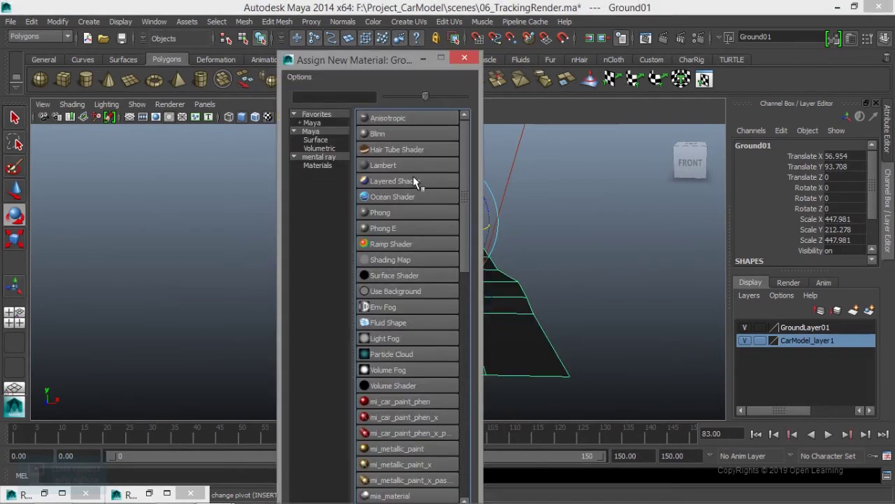
click(412, 291)
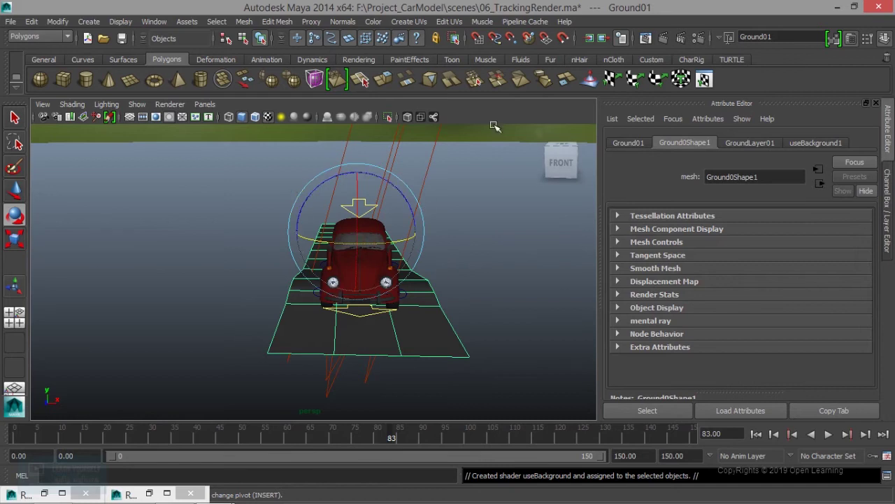
click(645, 39)
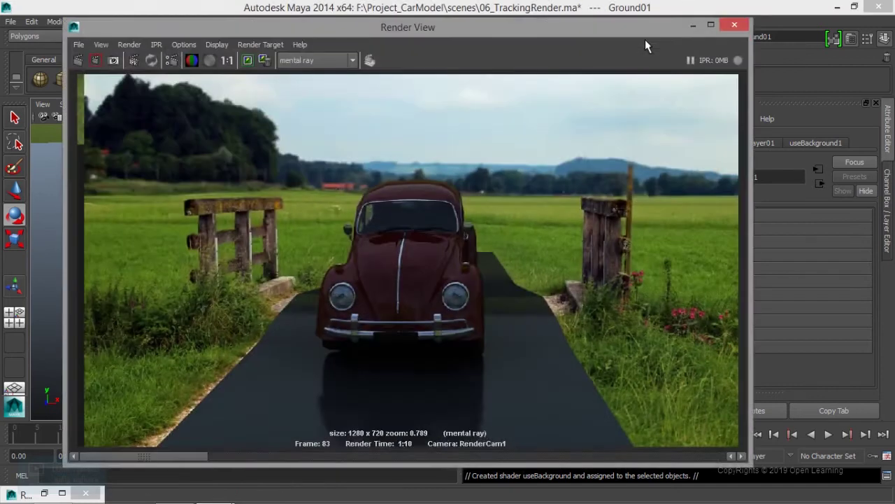
- Redo the frame 83 render with the useBackground ground, then minimize Render View
click(78, 62)
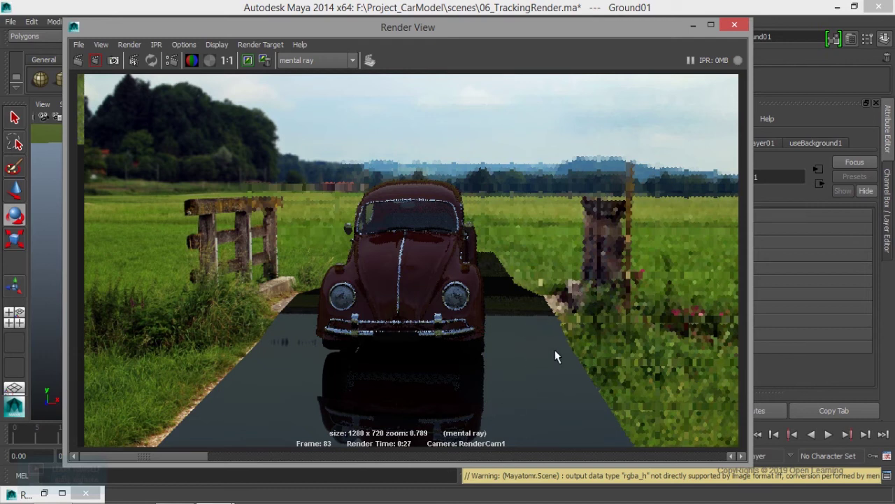
click(691, 27)
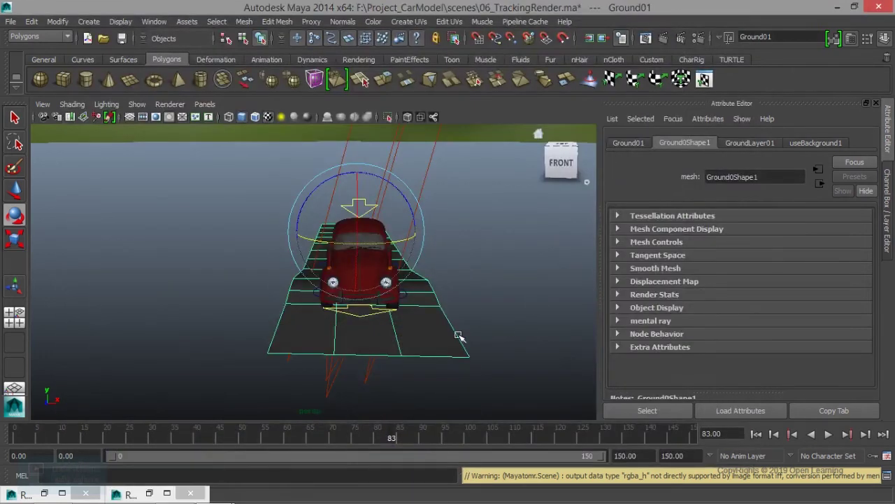
- Give useBackground1 a black Specular Color and Reflectivity 0, then reopen Render View
click(814, 142)
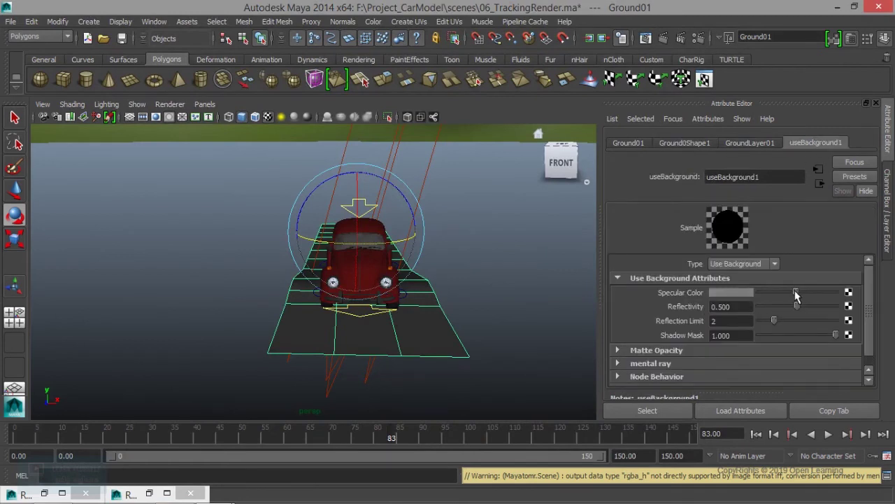
drag(796, 292, 748, 293)
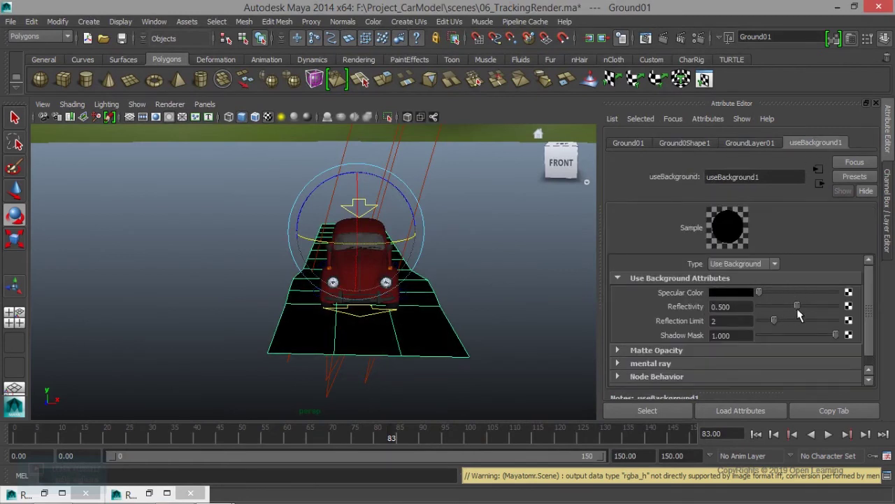
drag(797, 306, 745, 308)
click(644, 39)
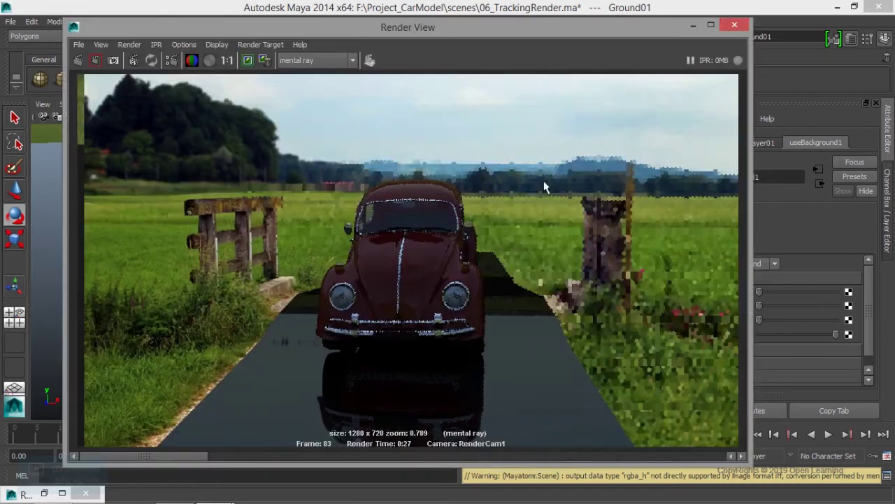
- Redo the RenderCam1 render of frame 83 with the adjusted useBackground1 shader
click(79, 62)
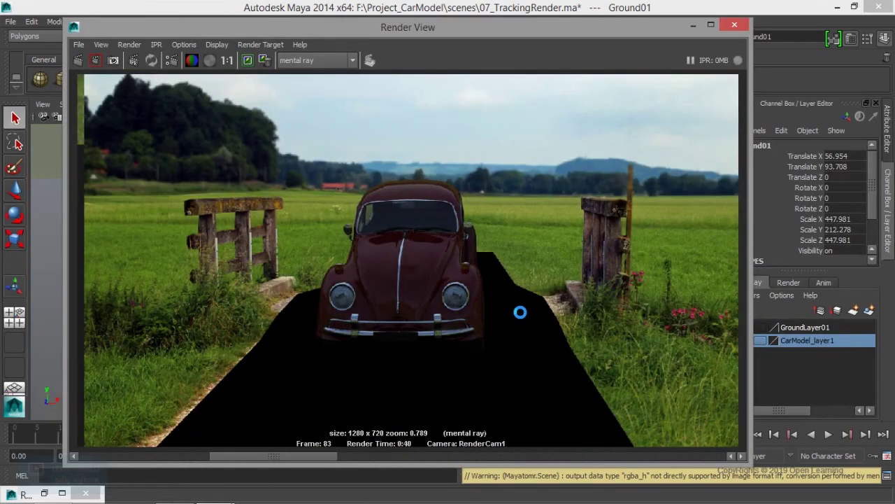